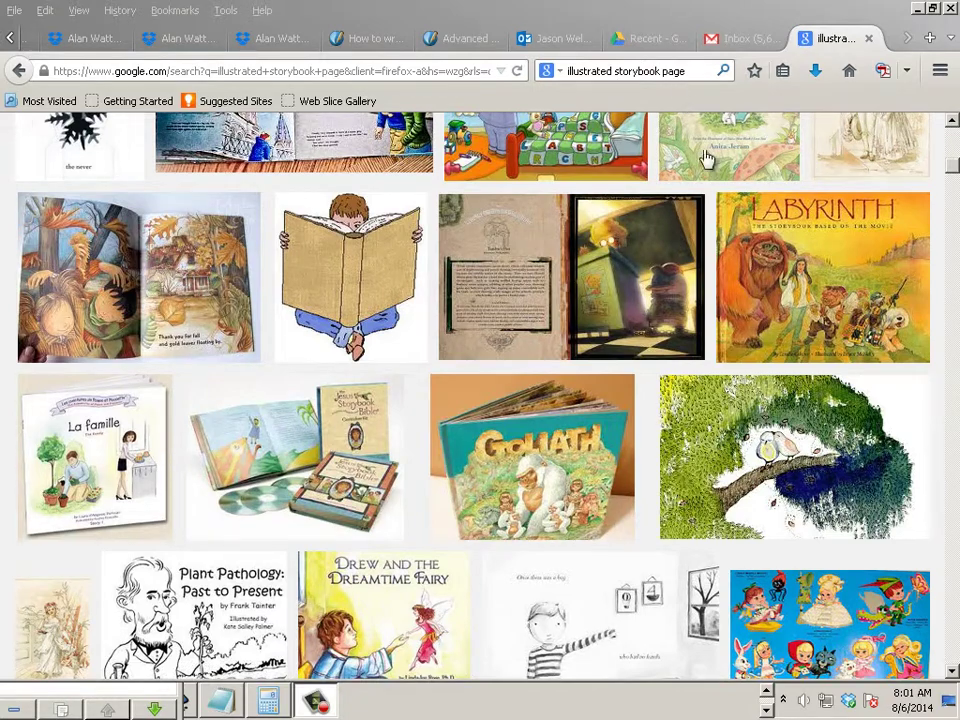
# Open a large preview of the vintage bridge storybook page in Google Images.
pyautogui.moveTo(951, 176)
pyautogui.mouseDown()
pyautogui.moveTo(951, 154)
pyautogui.moveTo(951, 165)
pyautogui.mouseUp()
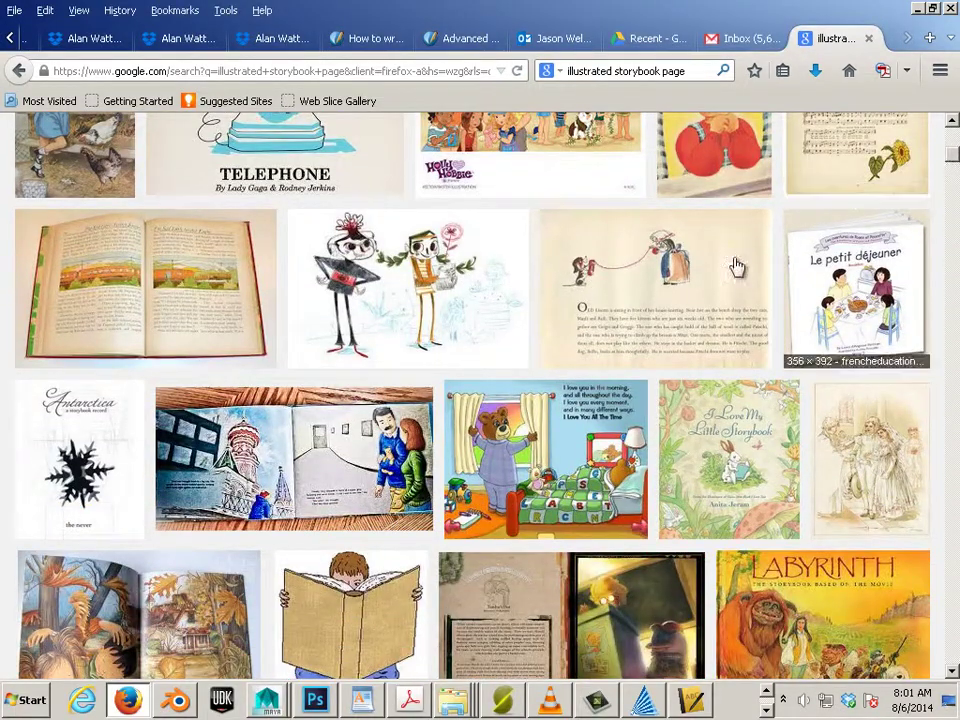
pyautogui.scroll(3, 659, 318)
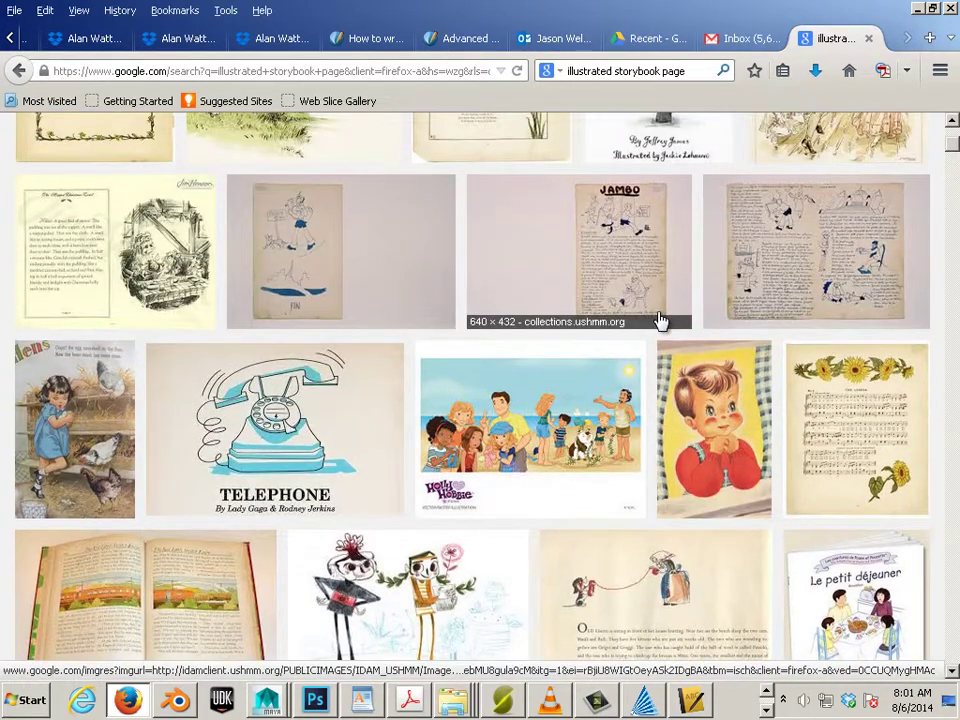
pyautogui.scroll(3, 617, 302)
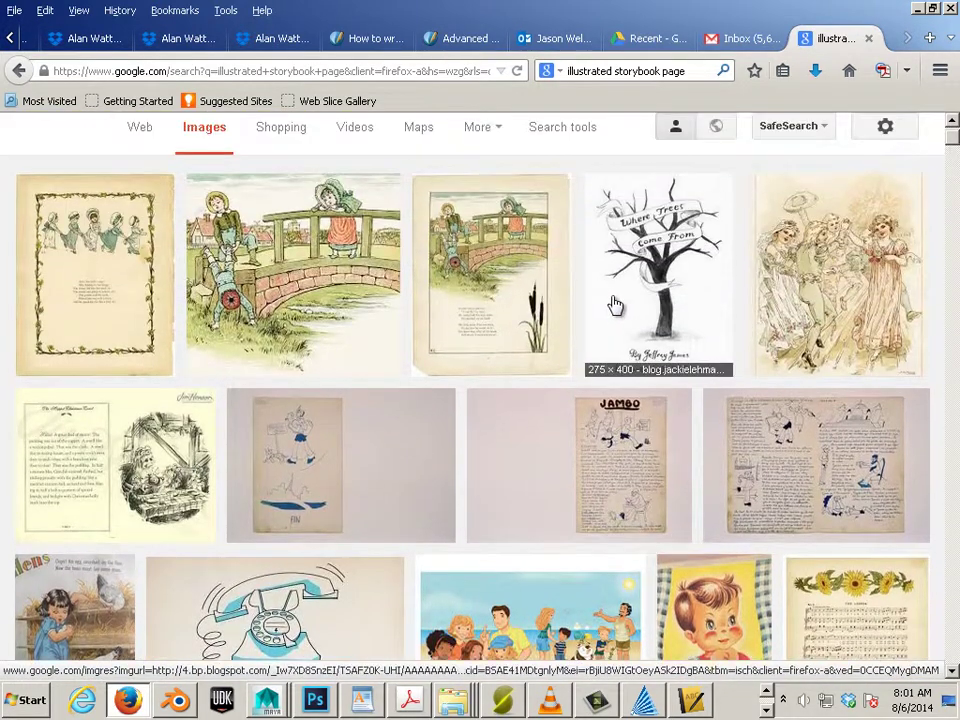
pyautogui.click(479, 291)
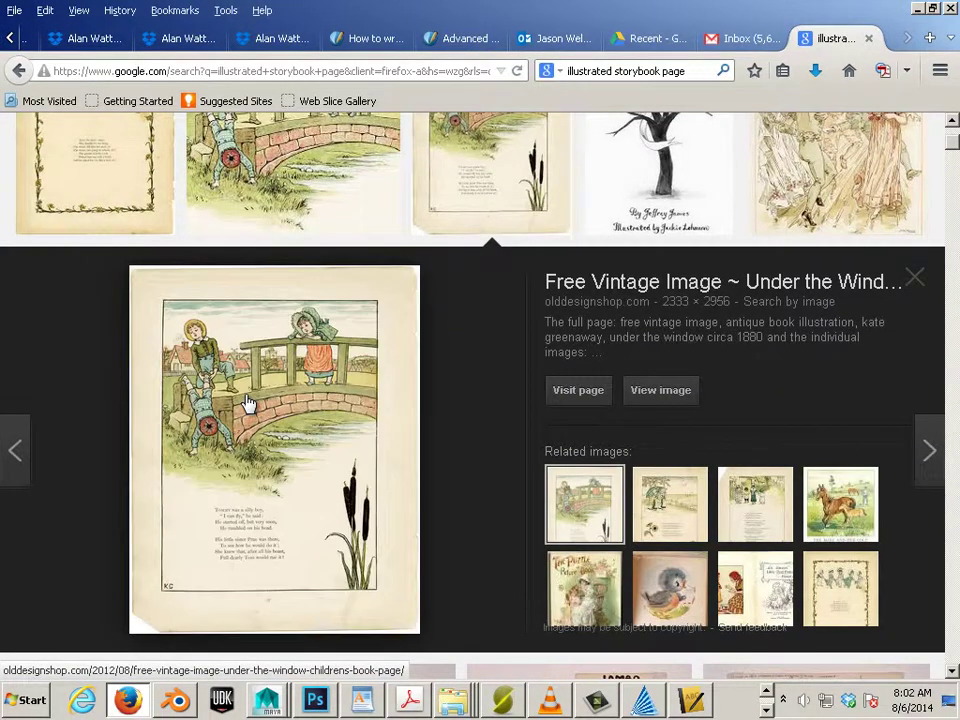
# Preview the Pitschi story page, then switch to the Scribus window.
pyautogui.scroll(4, 135, 364)
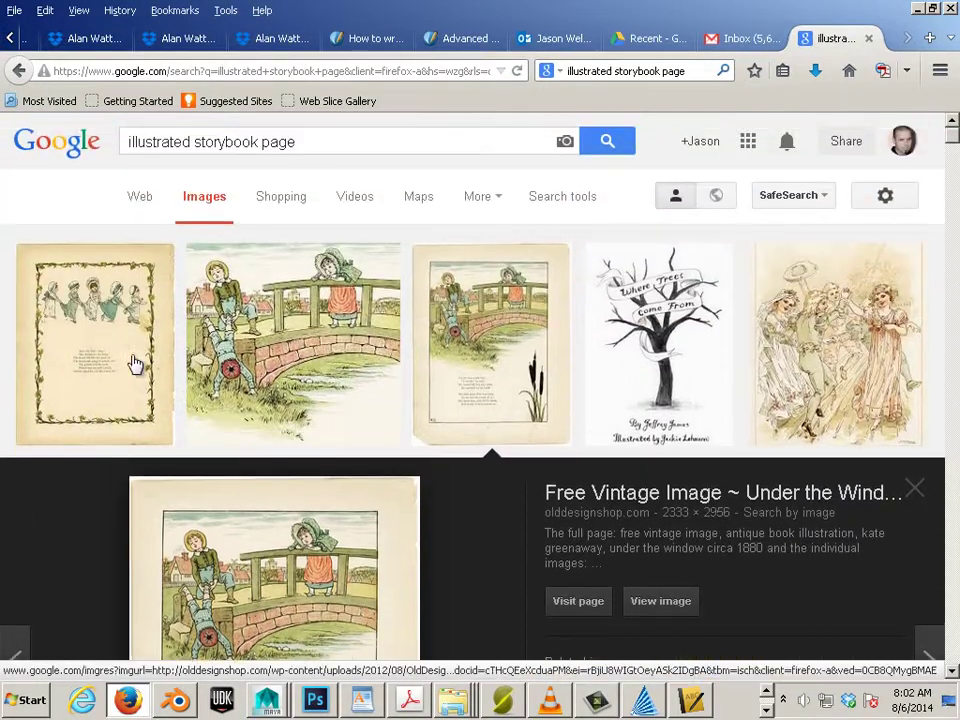
pyautogui.scroll(-10, 79, 370)
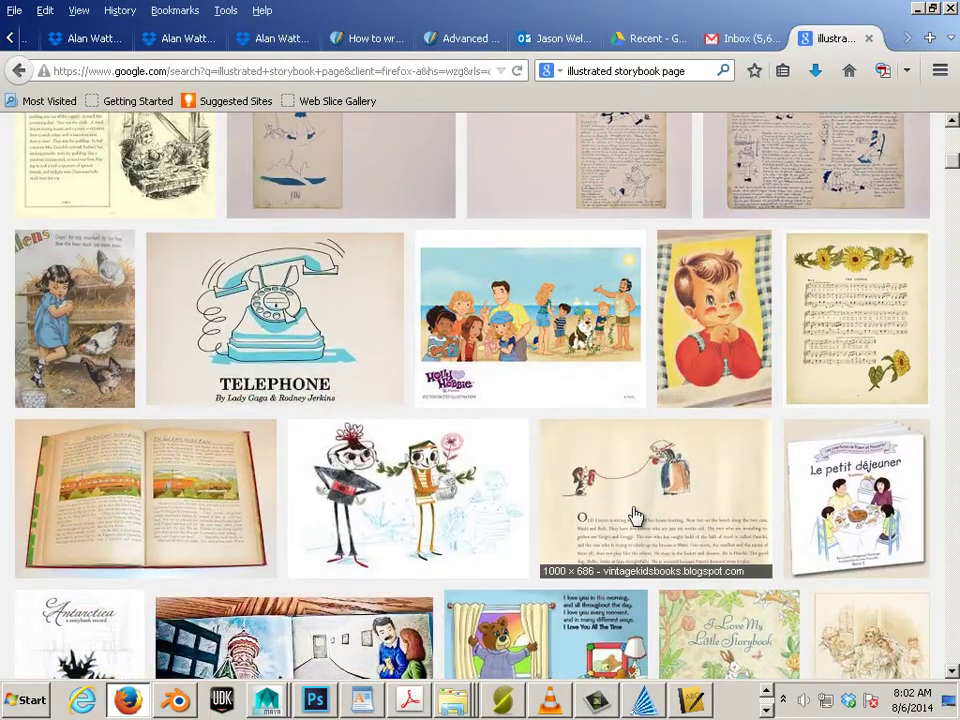
pyautogui.click(636, 515)
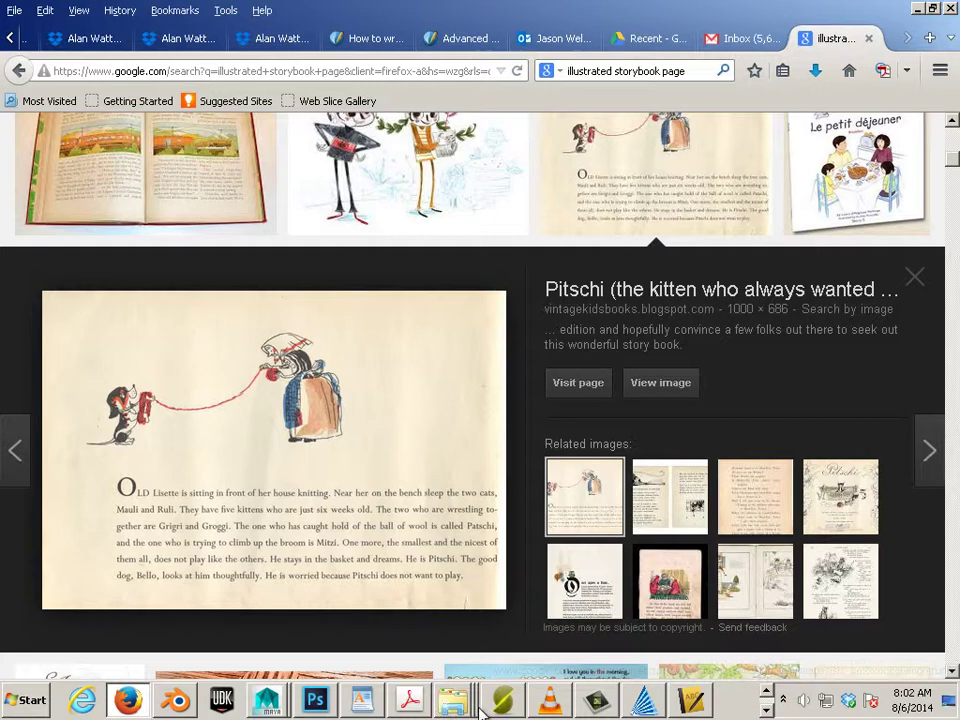
pyautogui.click(766, 710)
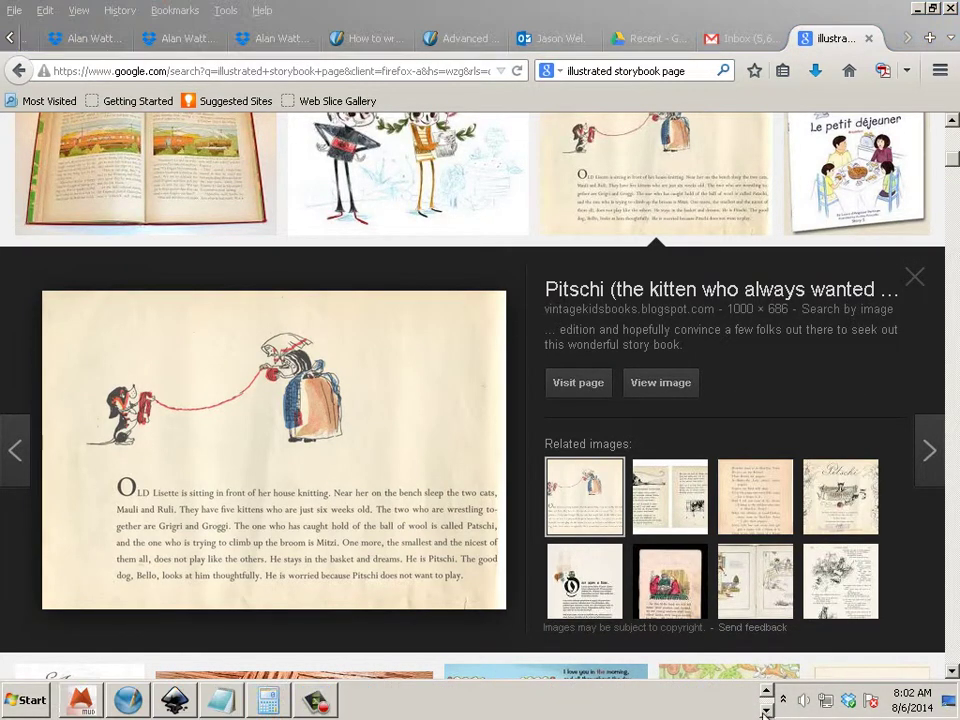
pyautogui.click(213, 703)
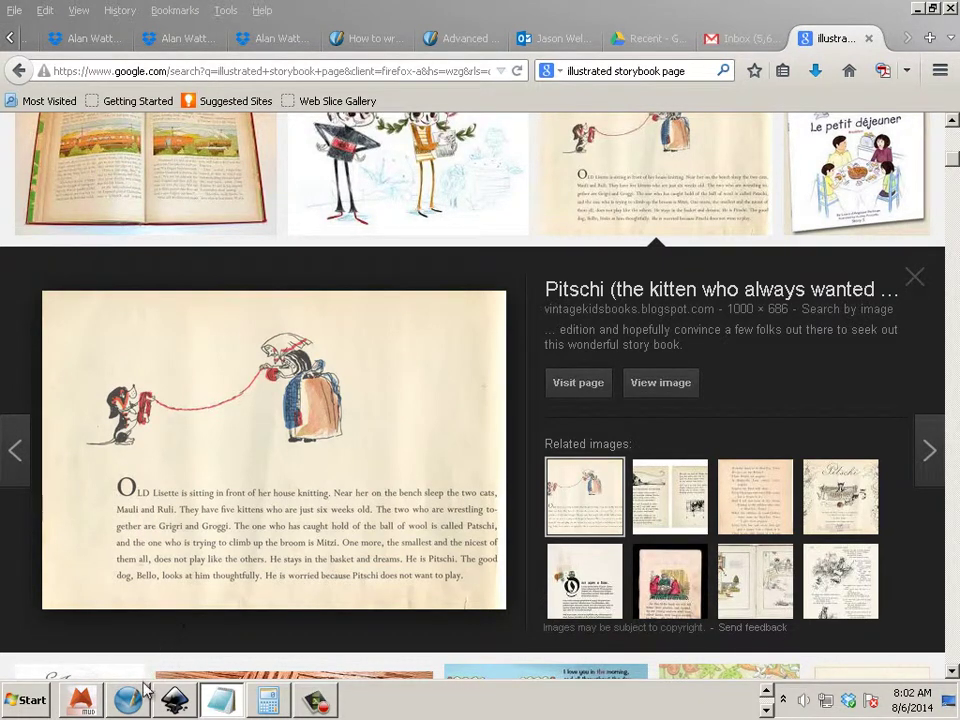
# Start a new document in inches with a 5.5 × 8.5 in page size.
pyautogui.click(143, 705)
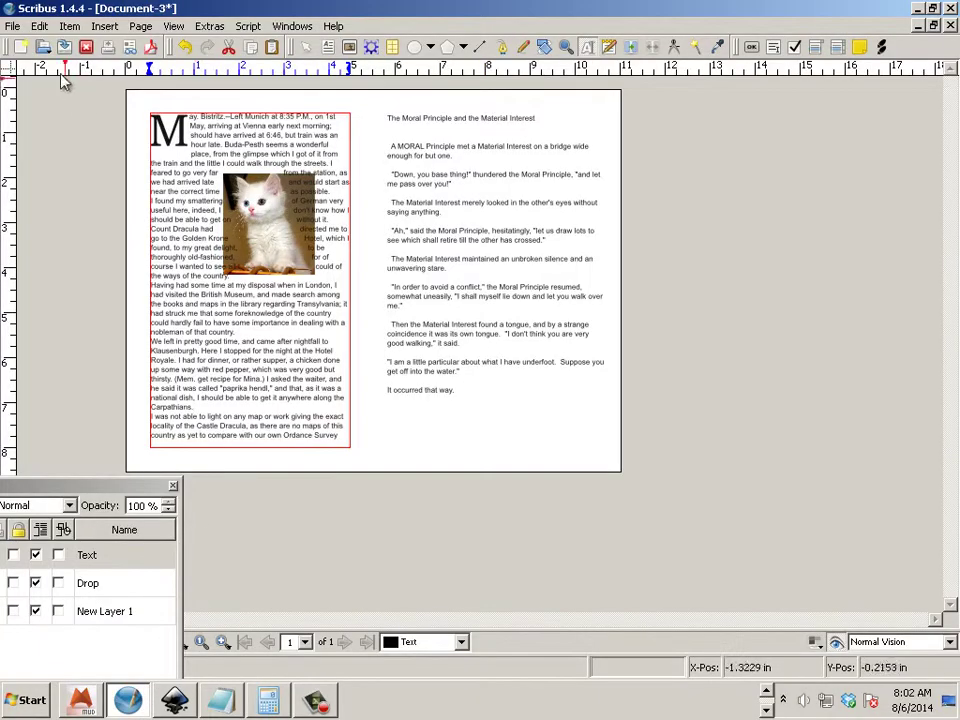
pyautogui.click(14, 26)
pyautogui.click(24, 48)
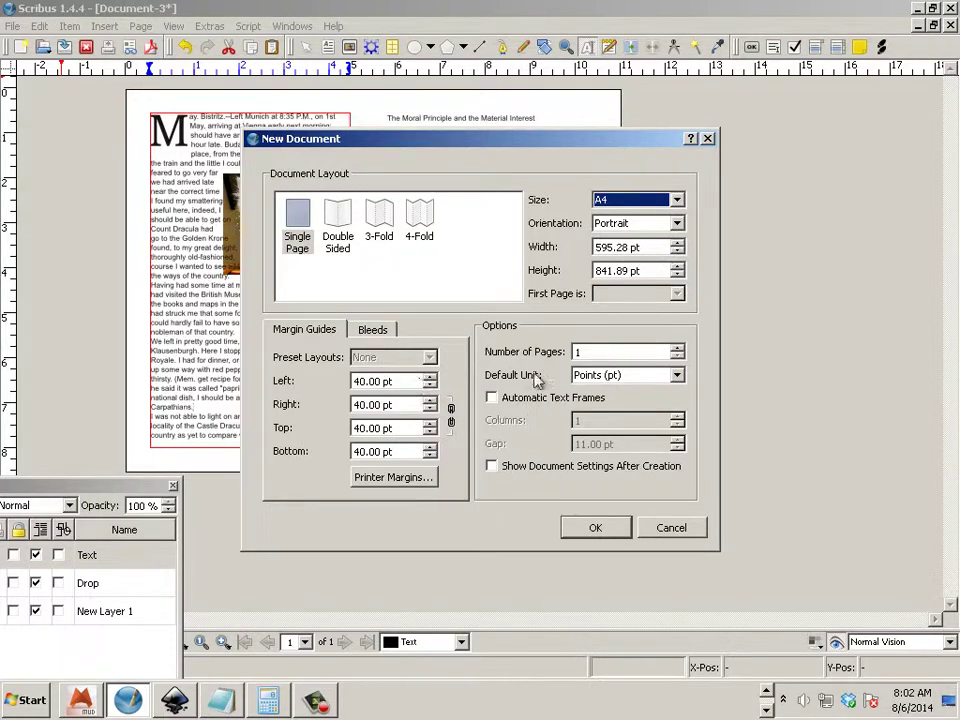
pyautogui.click(632, 374)
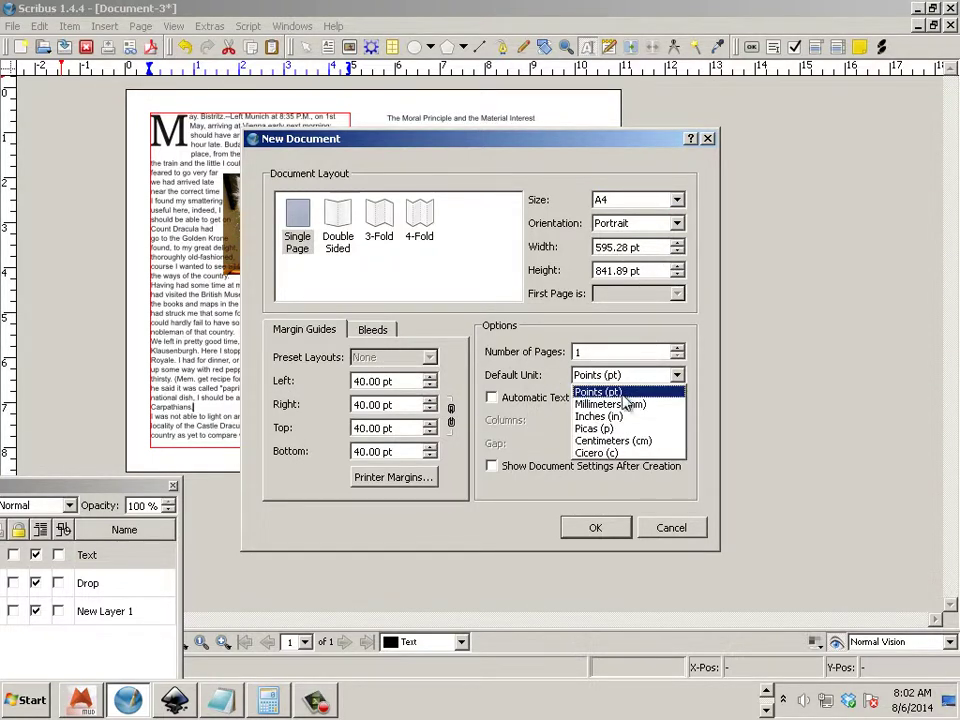
pyautogui.click(616, 420)
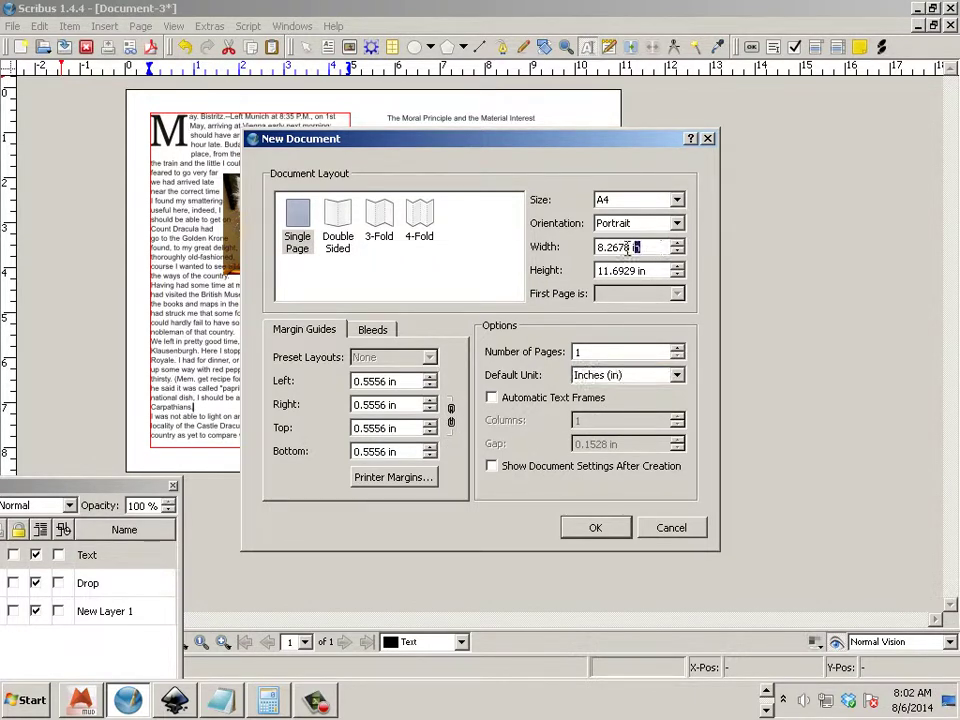
pyautogui.moveTo(670, 247); pyautogui.dragTo(597, 247)
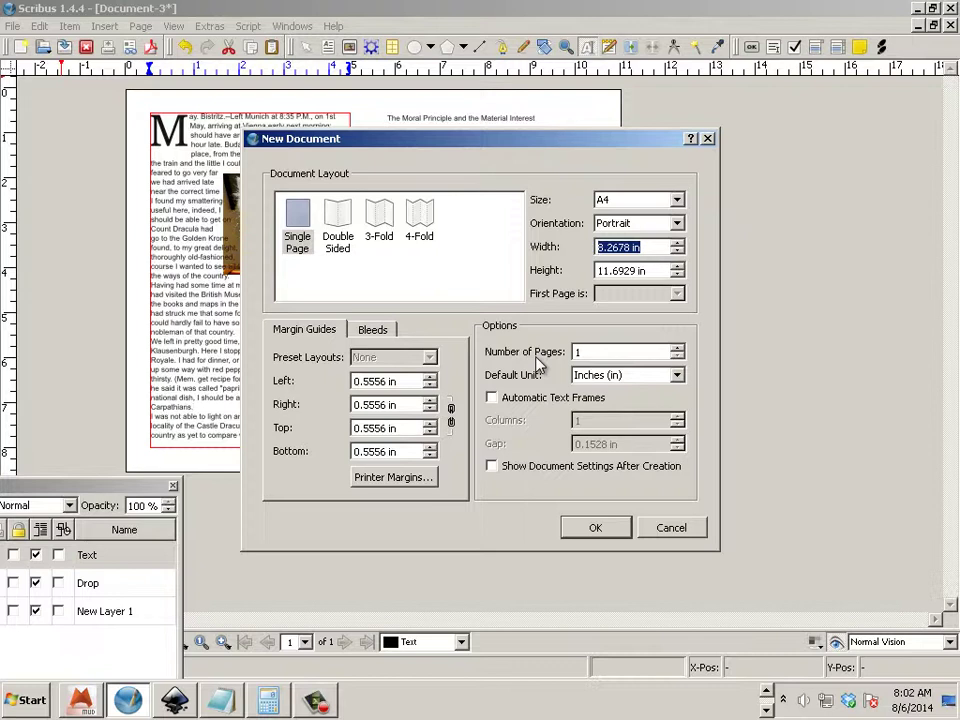
pyautogui.write('5.')
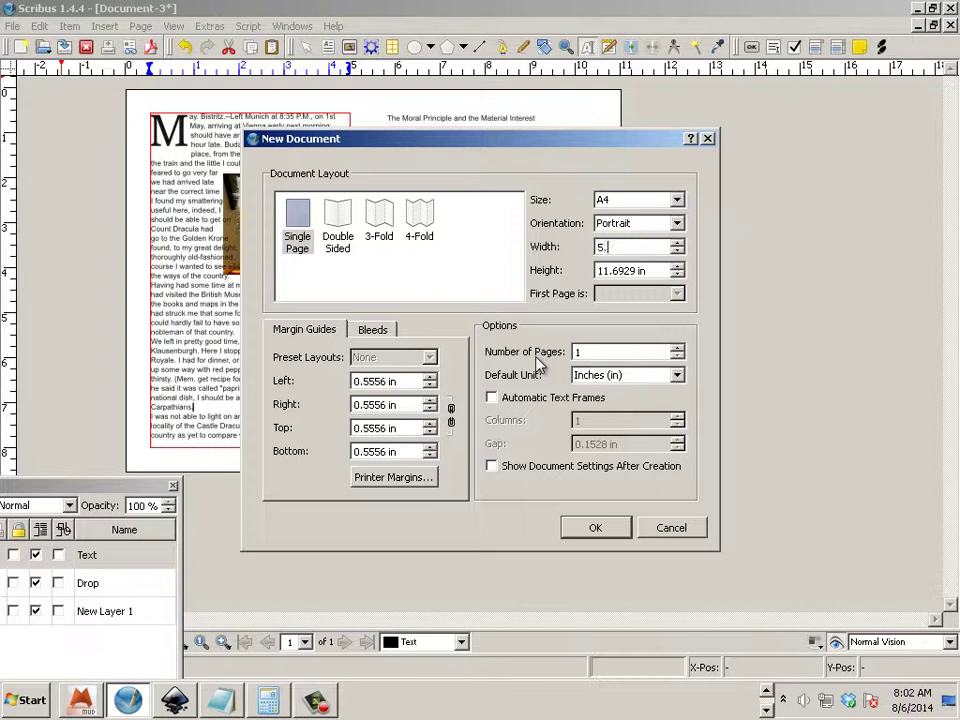
pyautogui.write('5')
pyautogui.press('Tab')
pyautogui.write('8')
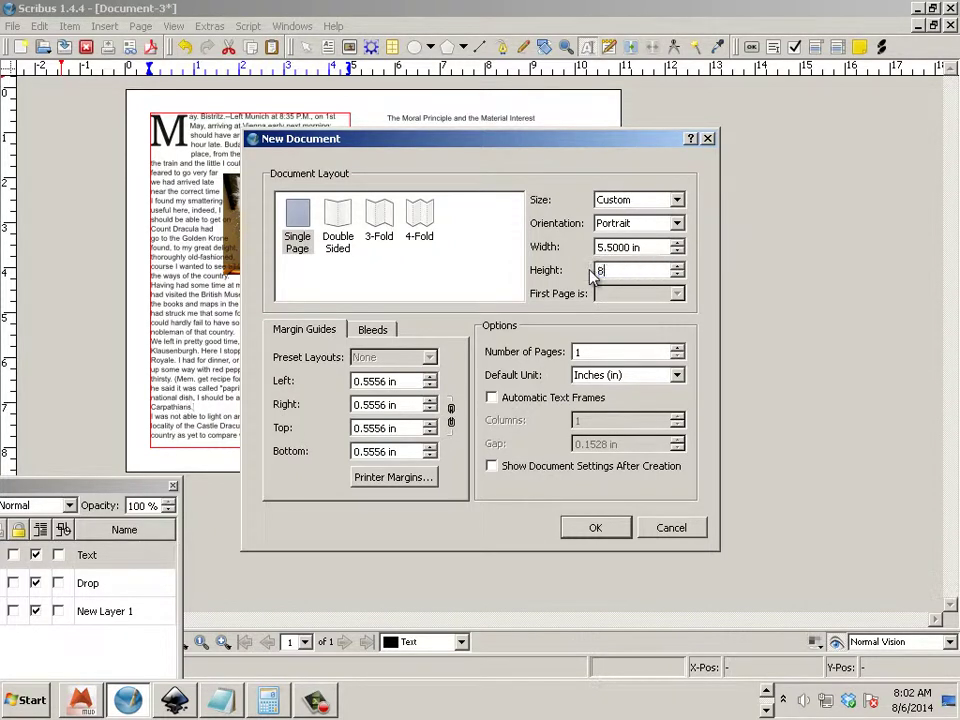
pyautogui.write('.5')
pyautogui.click(396, 381)
# Set 0.25 in left/right and 0.5 in top/bottom margins, then create the page.
pyautogui.moveTo(396, 381); pyautogui.dragTo(285, 381)
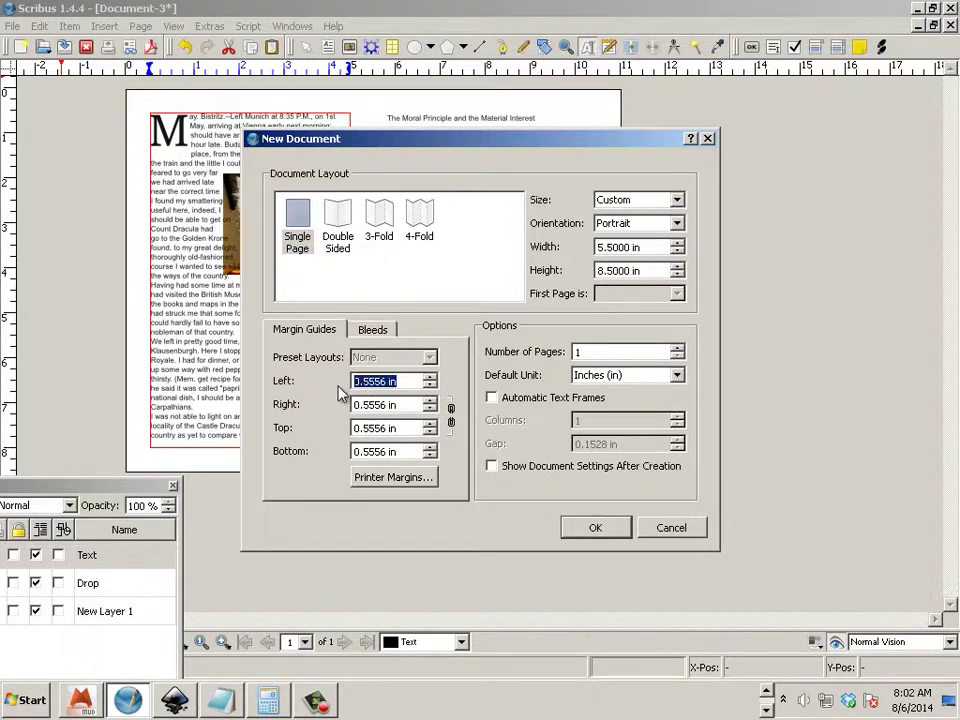
pyautogui.write('.25')
pyautogui.press('Tab')
pyautogui.moveTo(398, 405); pyautogui.dragTo(323, 402)
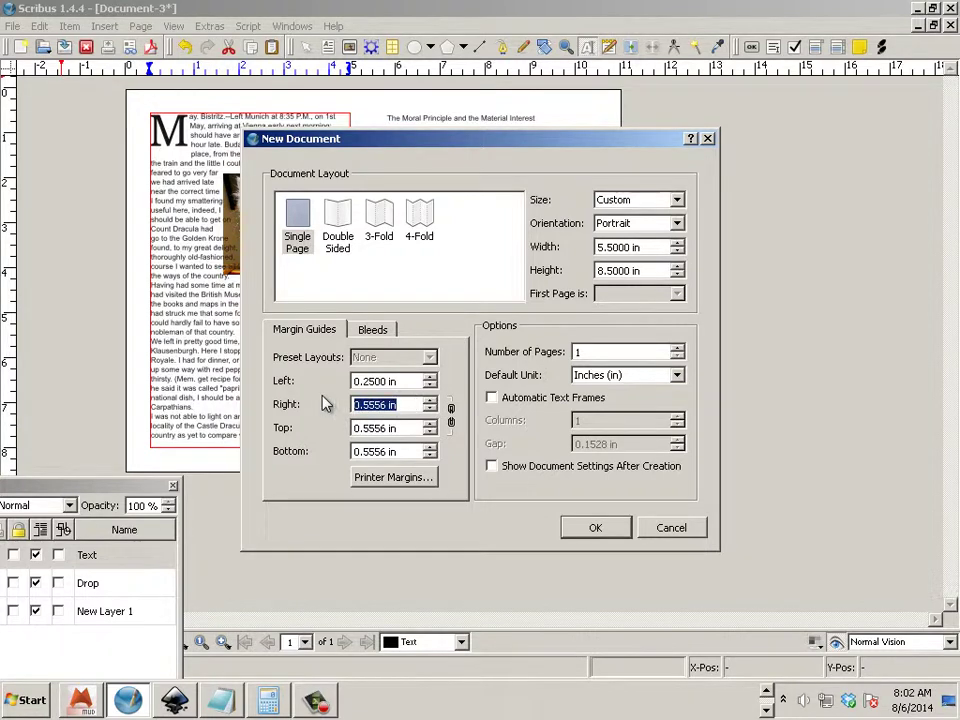
pyautogui.write('.25')
pyautogui.click(370, 428)
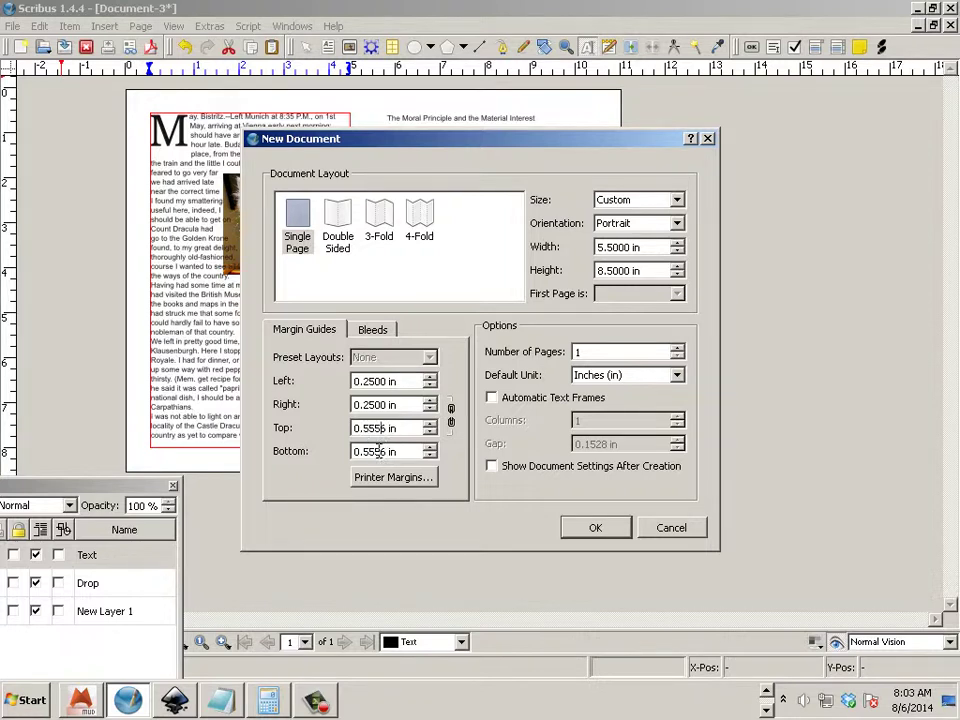
pyautogui.moveTo(397, 428); pyautogui.dragTo(371, 432)
pyautogui.press('BackSpace')
pyautogui.moveTo(407, 452); pyautogui.dragTo(371, 452)
pyautogui.press('BackSpace')
pyautogui.click(406, 430)
pyautogui.click(598, 527)
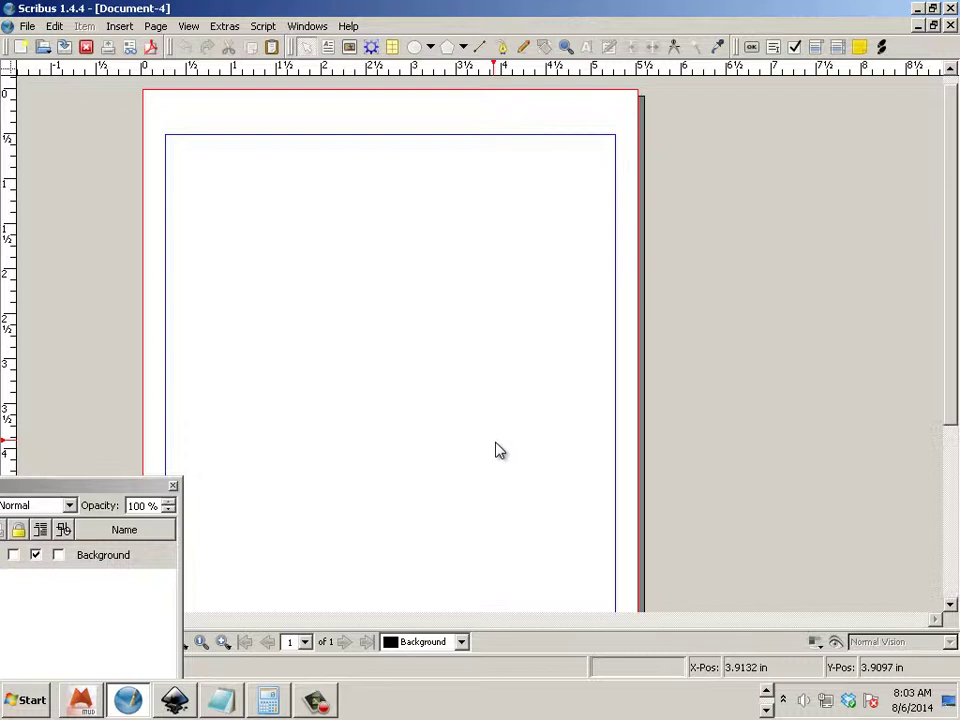
# Open the File menu and point to Save As for the blank page.
pyautogui.click(24, 28)
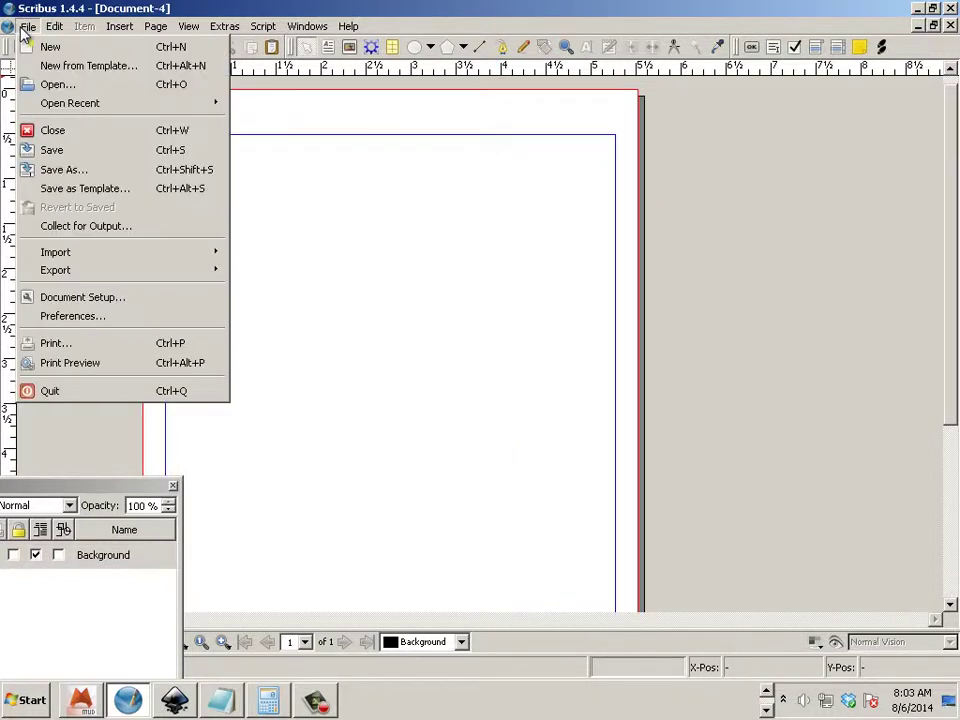
pyautogui.moveTo(88, 276)
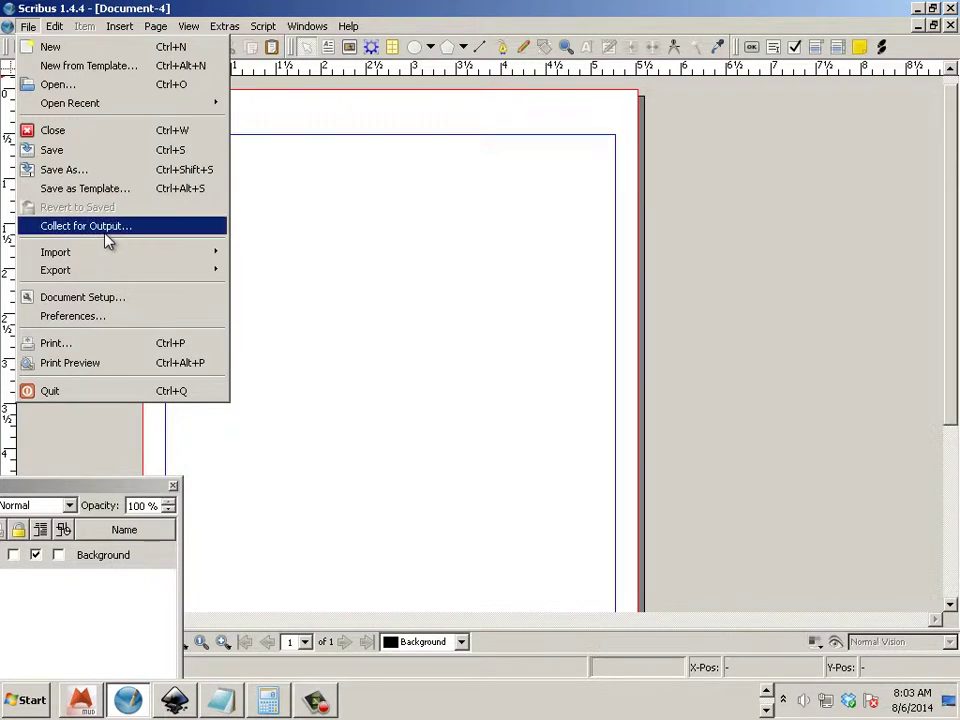
# In Save As, create a desktop folder named with the user's name plus '_Level2'.
pyautogui.click(90, 170)
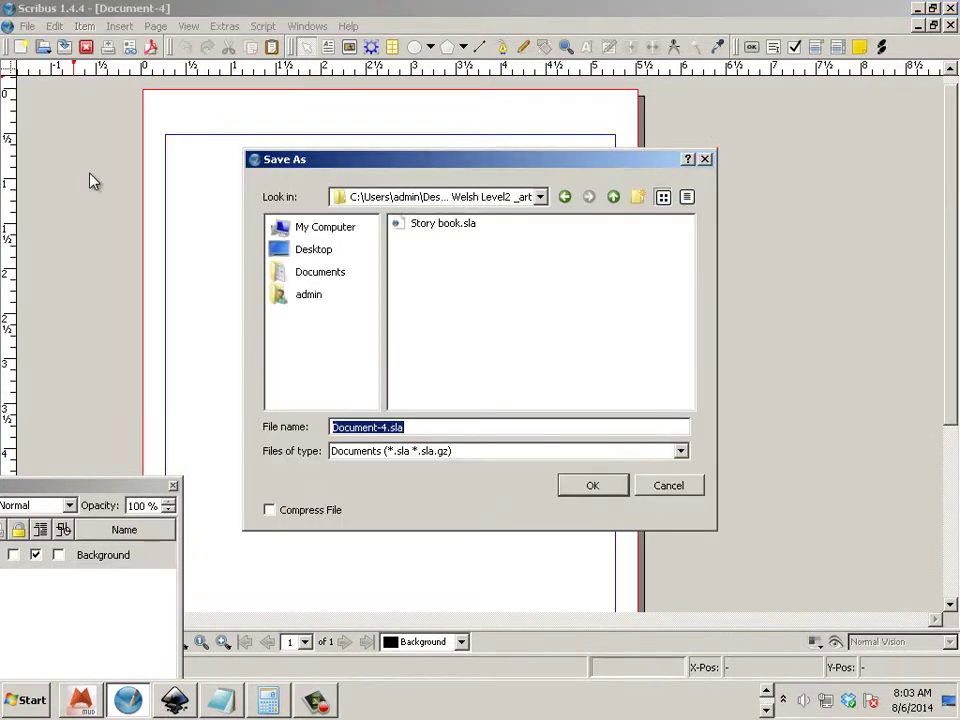
pyautogui.click(302, 254)
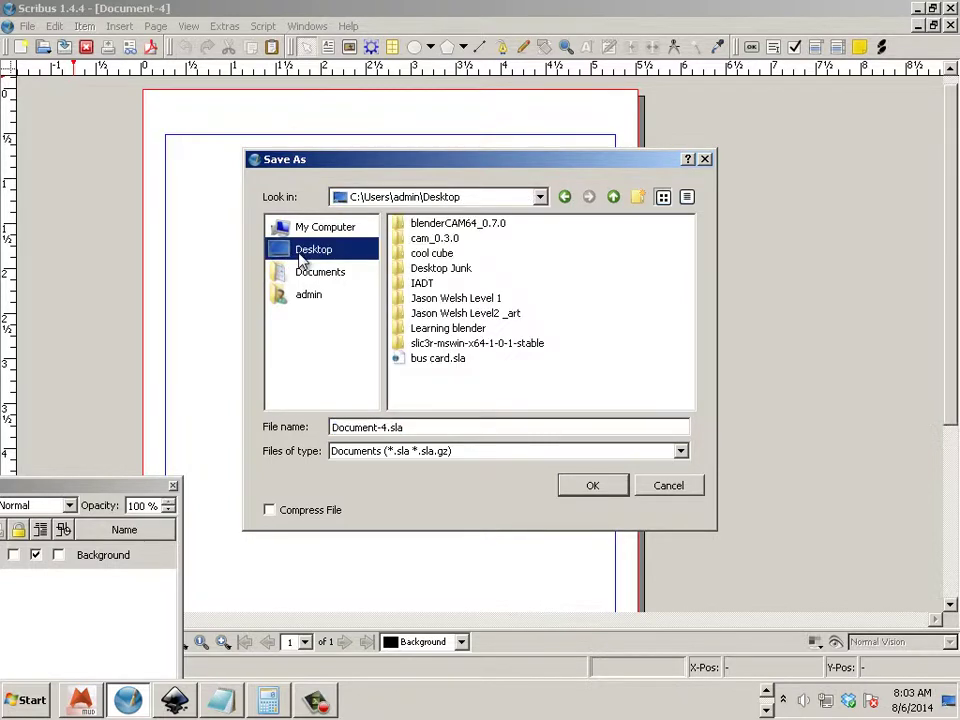
pyautogui.click(638, 197)
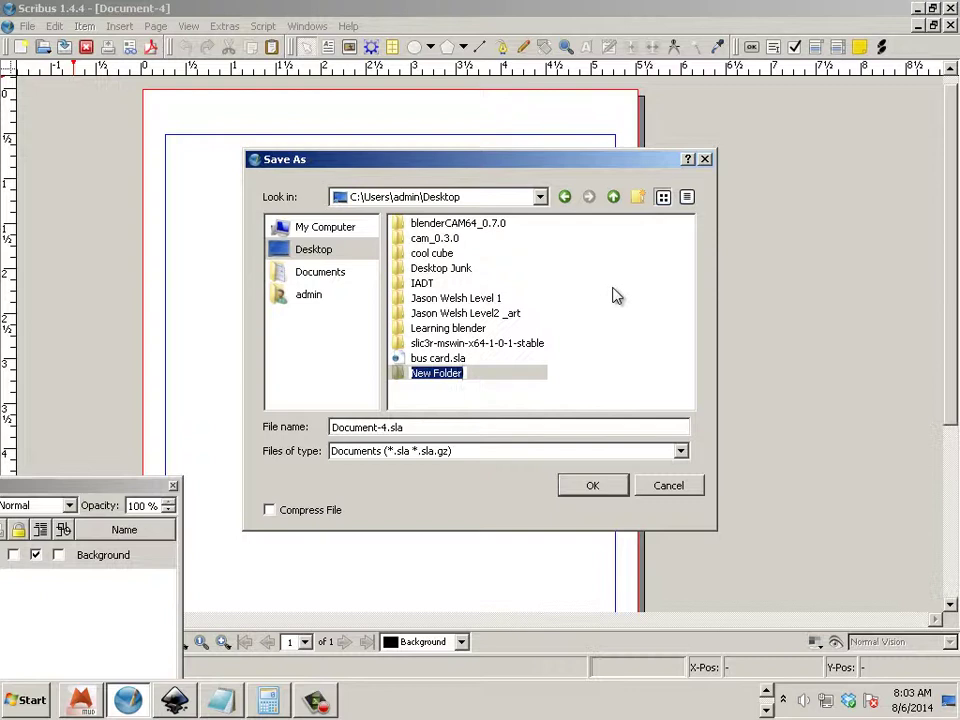
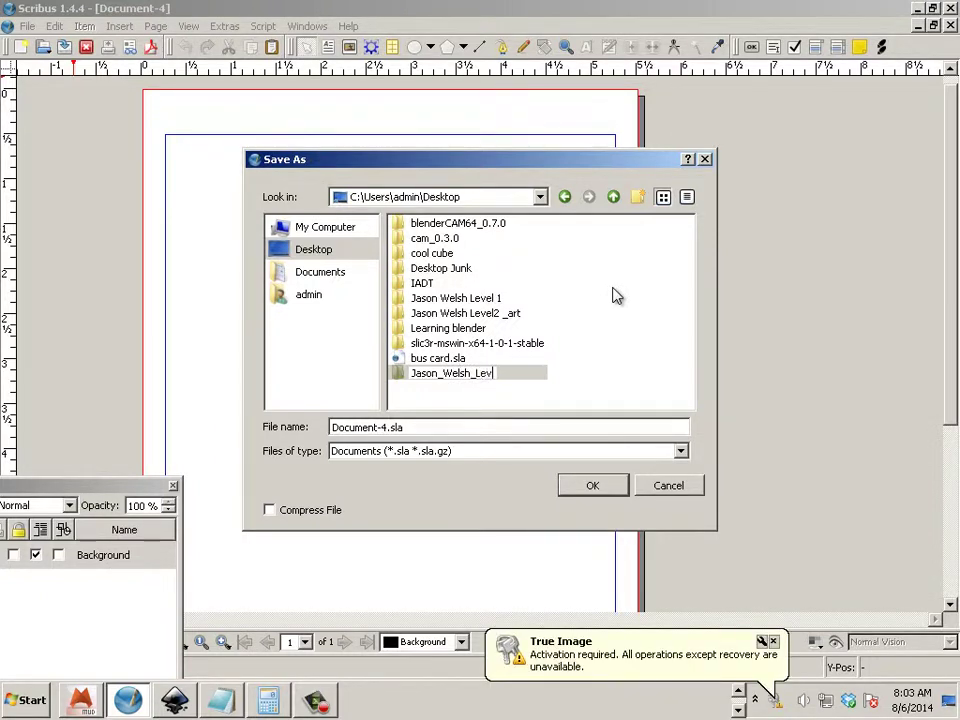
pyautogui.press('Return')
# Open the new Level2 folder and save the page under the user's name plus '_page'.
pyautogui.doubleClick(455, 376)
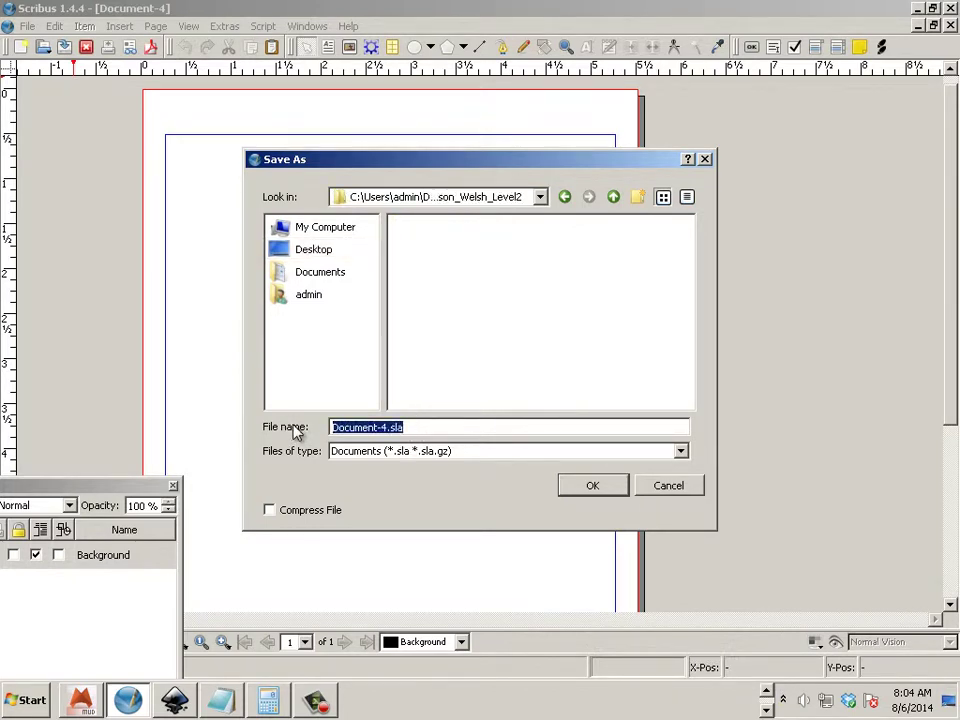
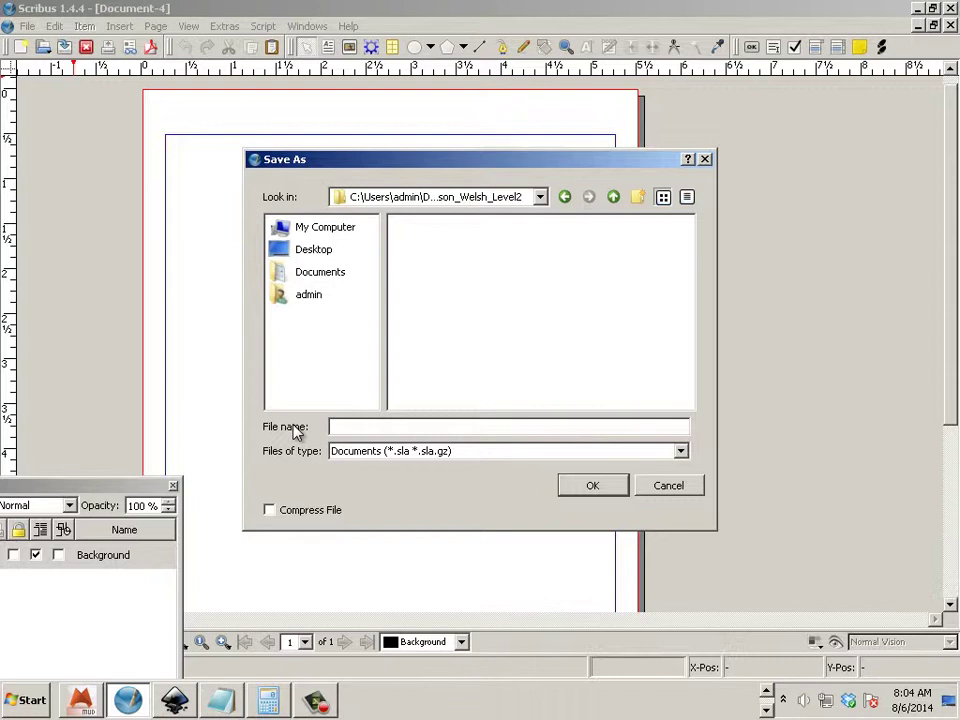
pyautogui.click(617, 492)
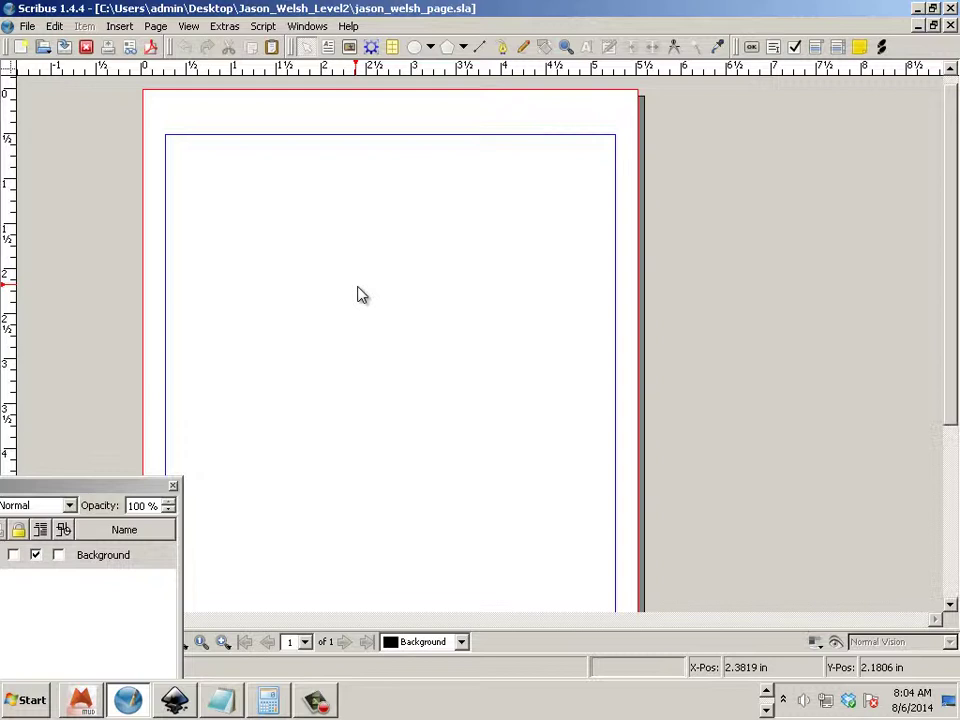
# Switch to Inkscape and start Save As for the frog drawing, keeping Inkscape SVG format.
pyautogui.click(767, 691)
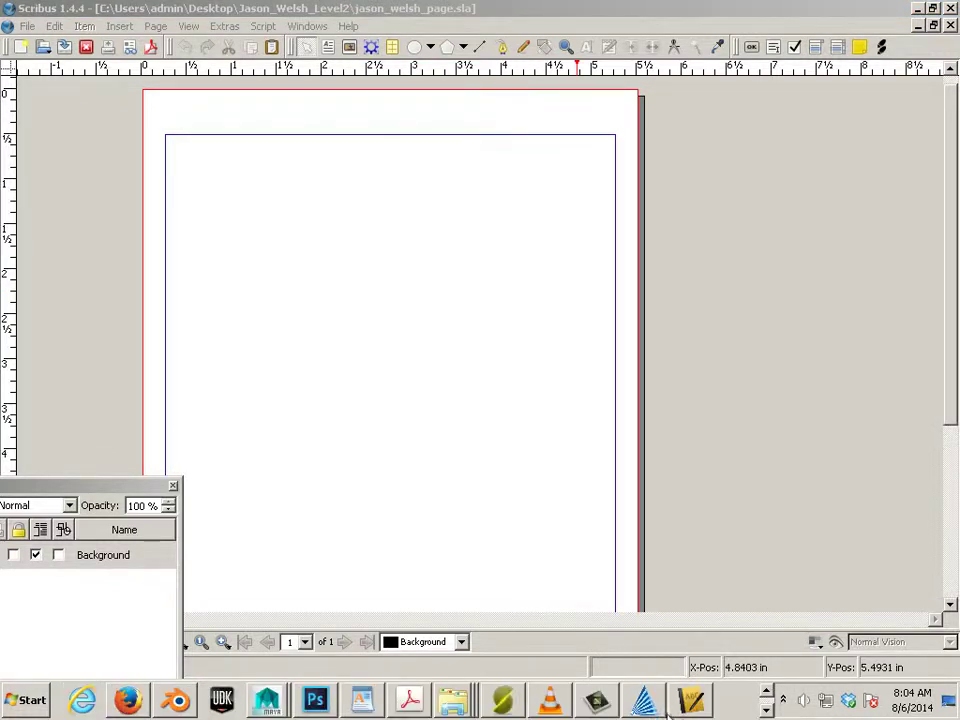
pyautogui.click(767, 708)
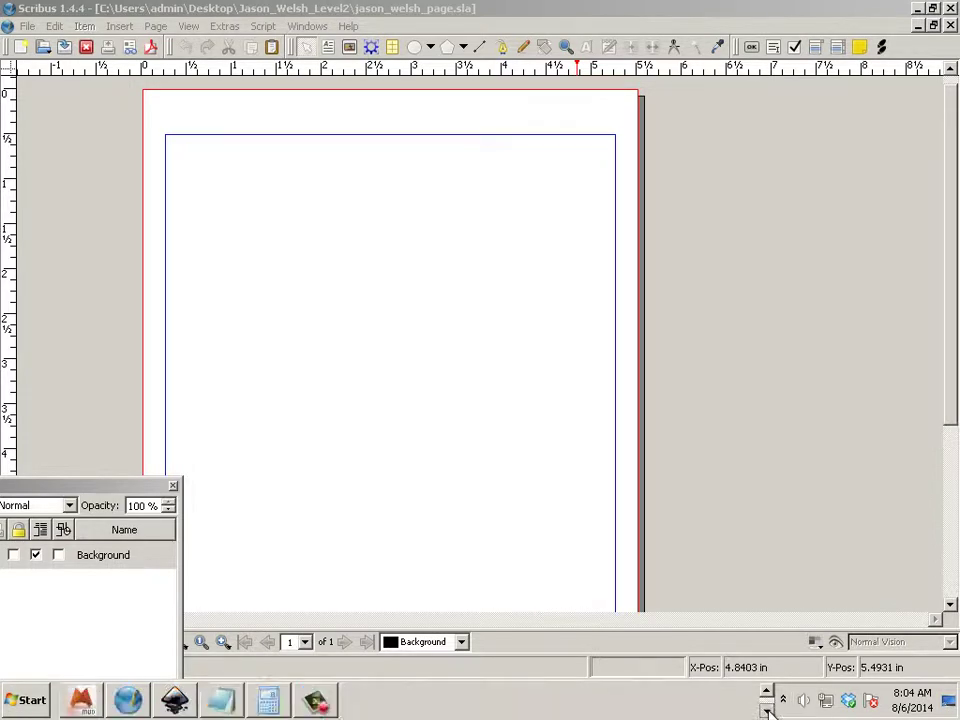
pyautogui.click(174, 699)
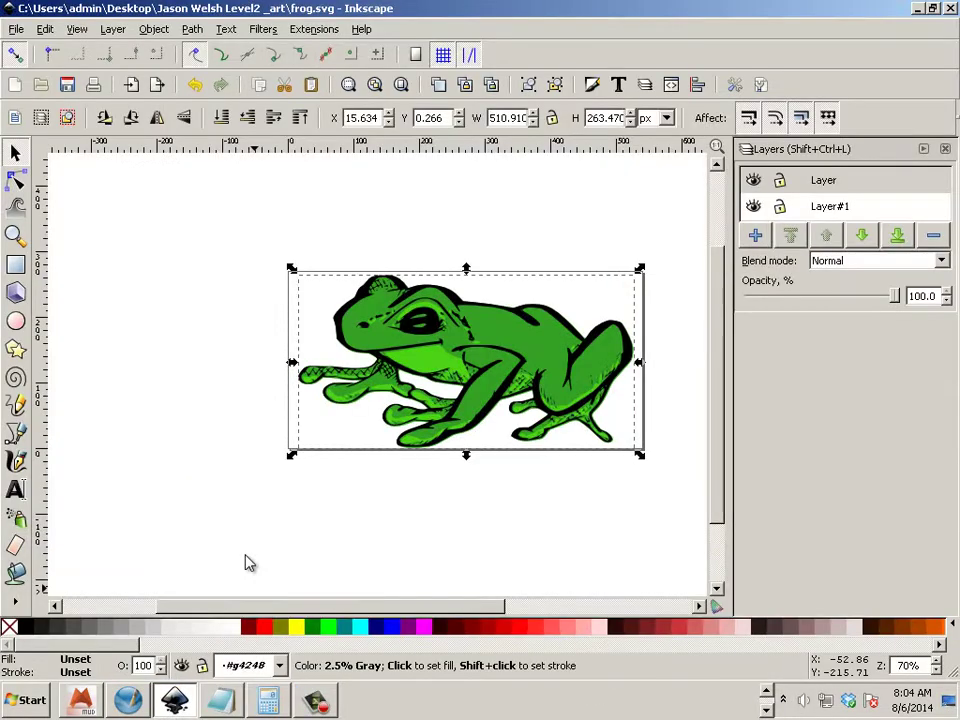
pyautogui.click(17, 32)
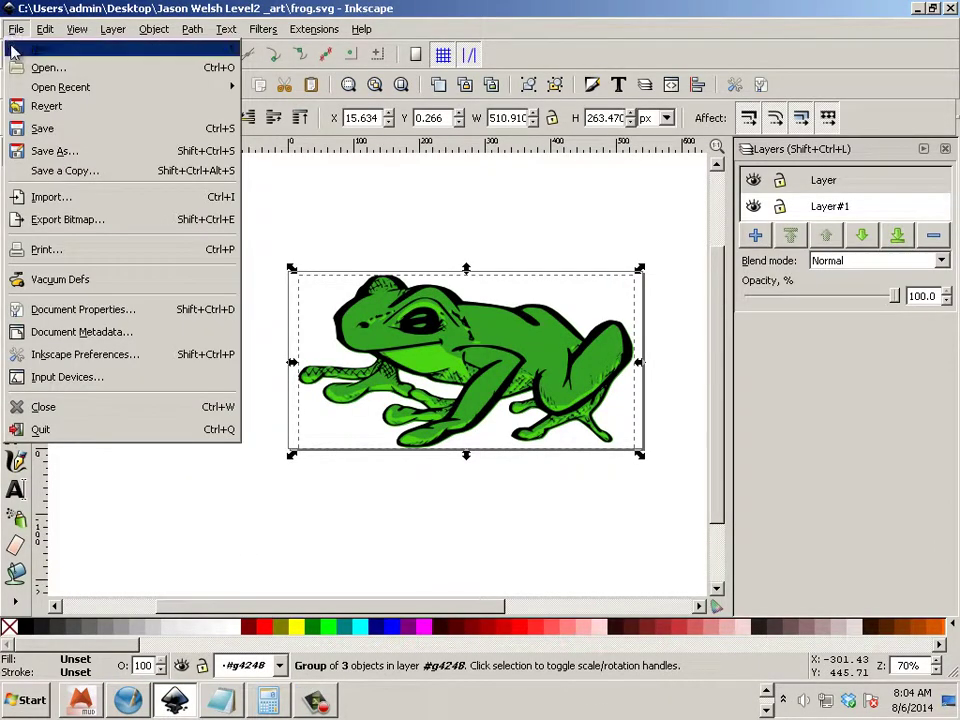
pyautogui.click(57, 153)
pyautogui.click(424, 346)
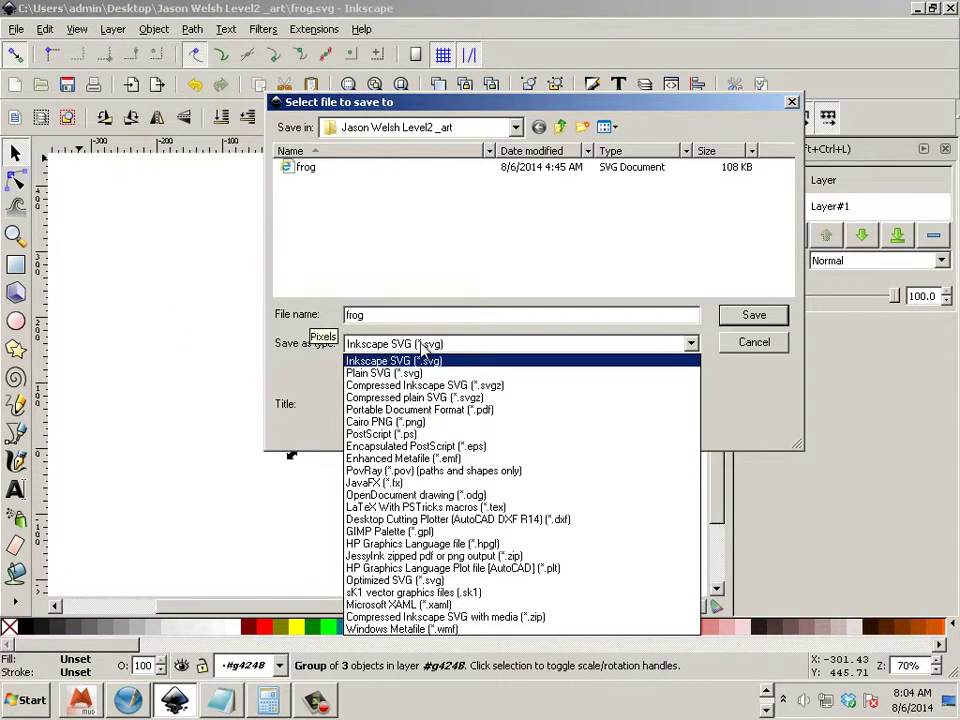
pyautogui.click(405, 362)
# Save frog.svg into the new Level2 folder on the Desktop.
pyautogui.click(414, 128)
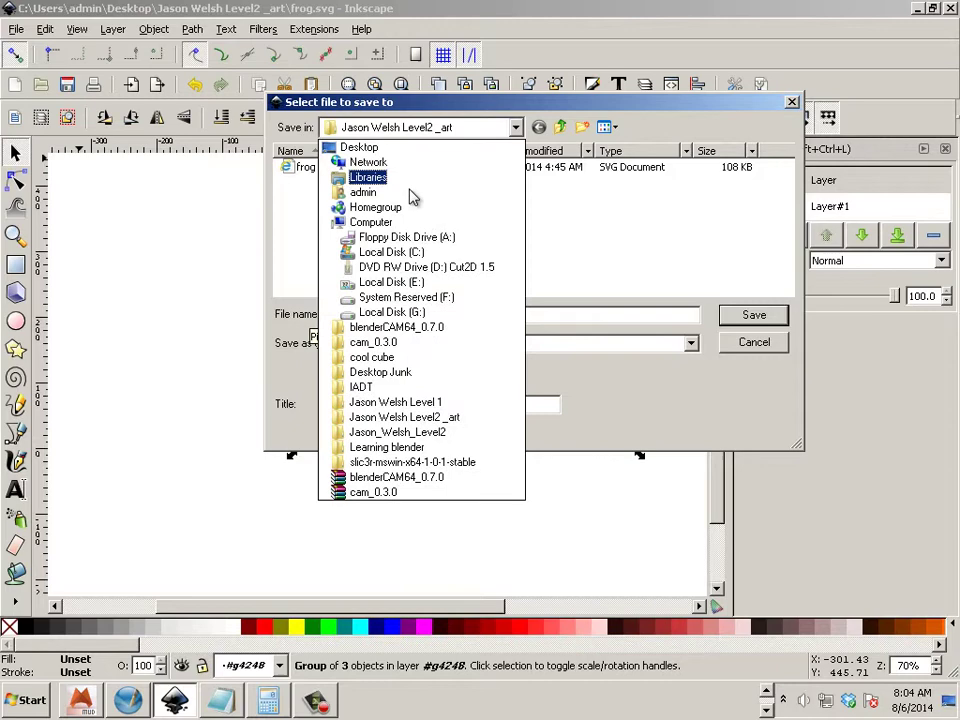
pyautogui.click(358, 147)
pyautogui.click(420, 278)
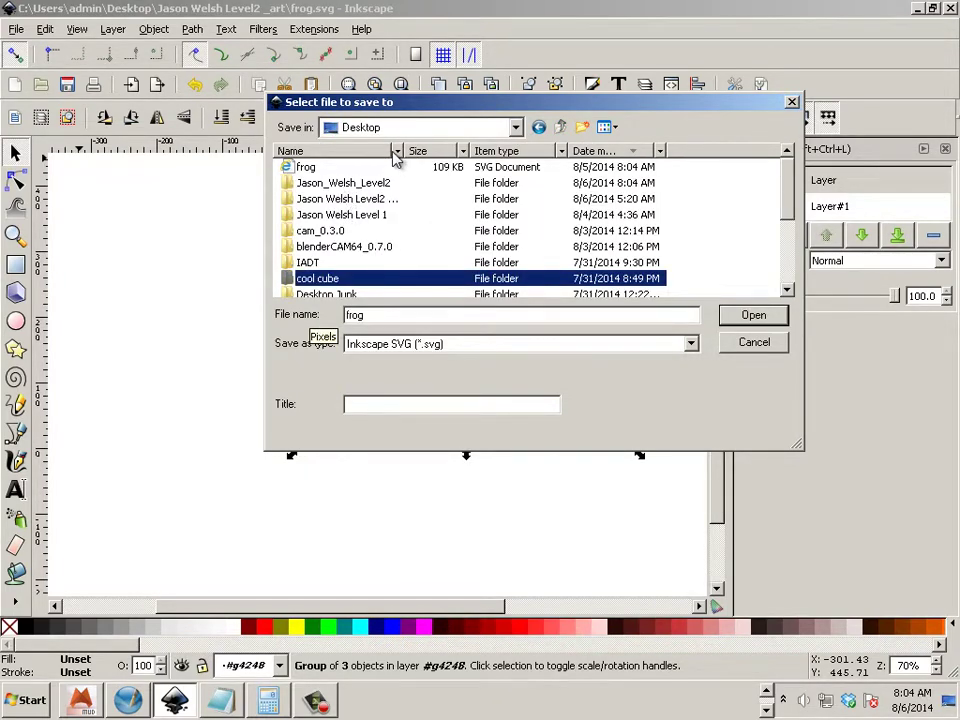
pyautogui.doubleClick(387, 201)
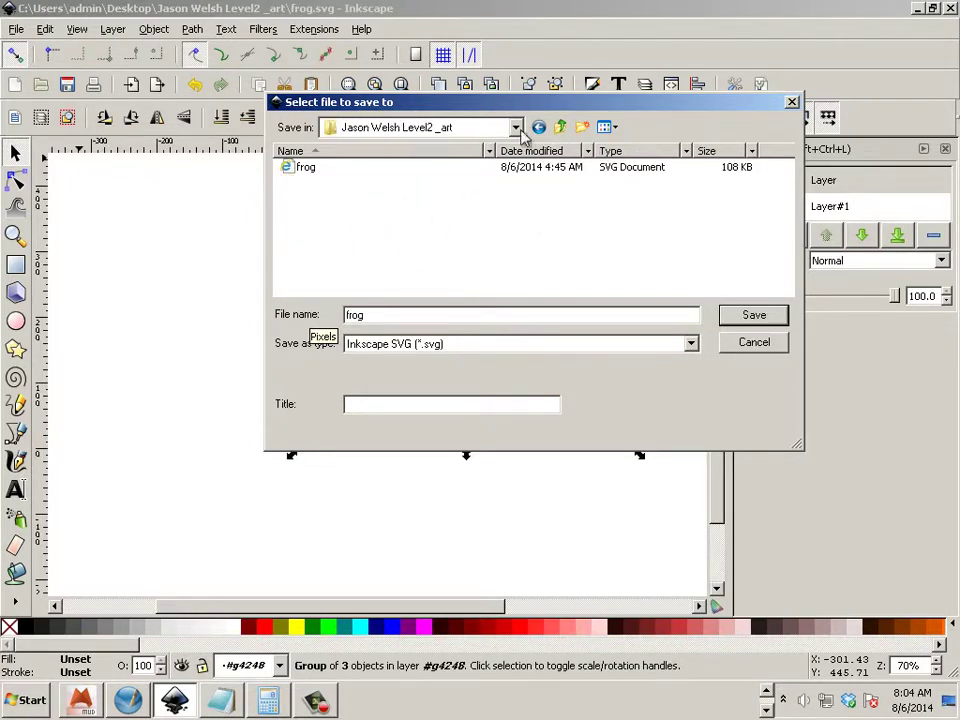
pyautogui.press('BackSpace')
pyautogui.doubleClick(340, 183)
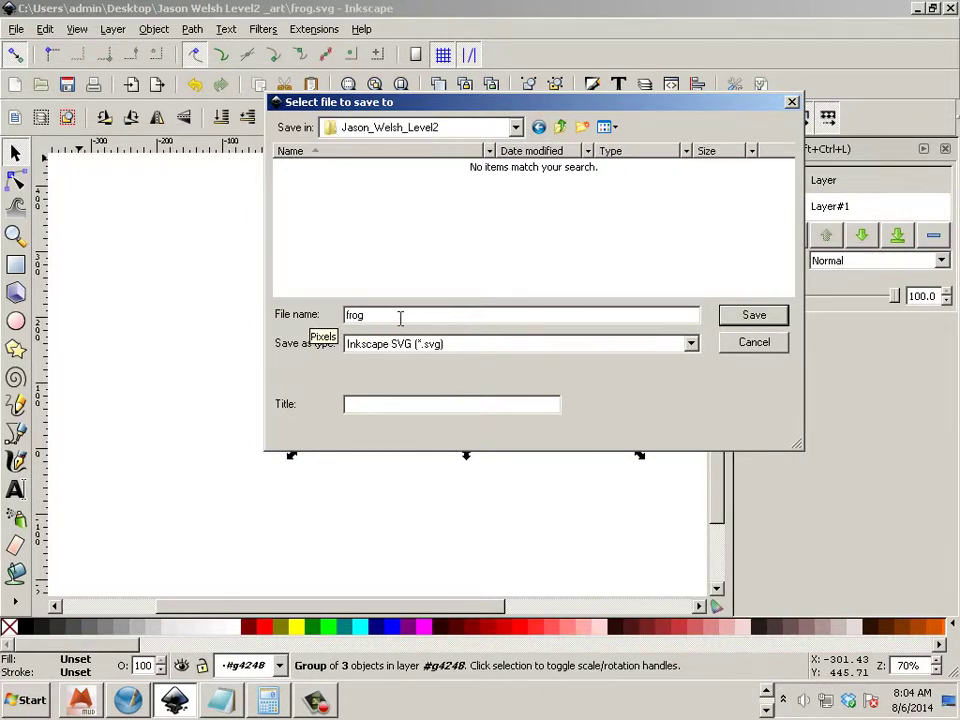
pyautogui.click(742, 318)
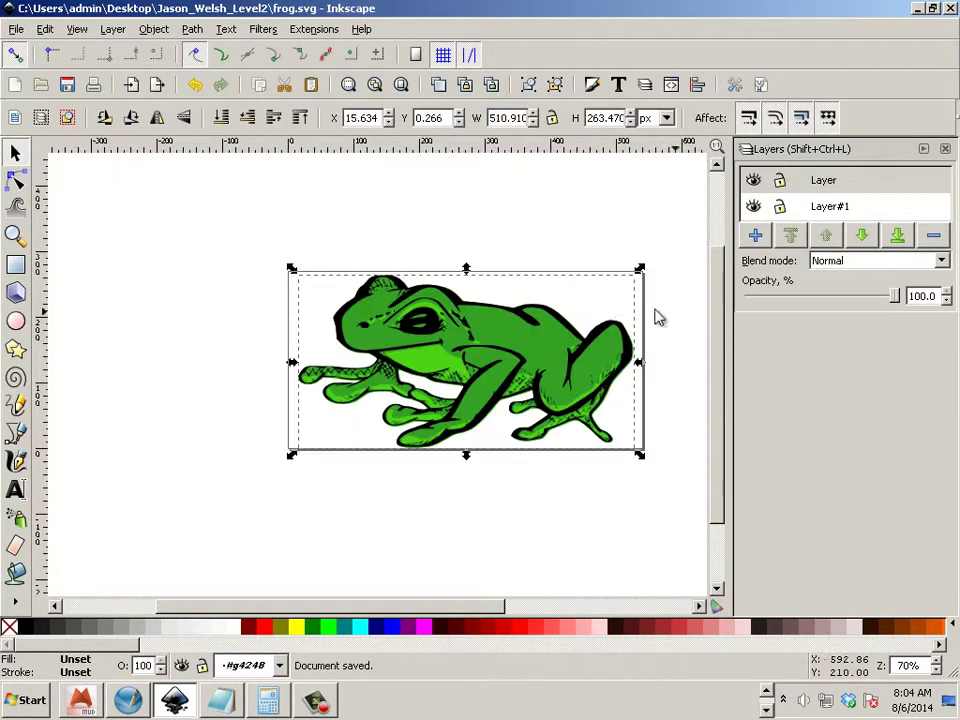
# Click empty canvas to deselect the frog group.
pyautogui.click(482, 241)
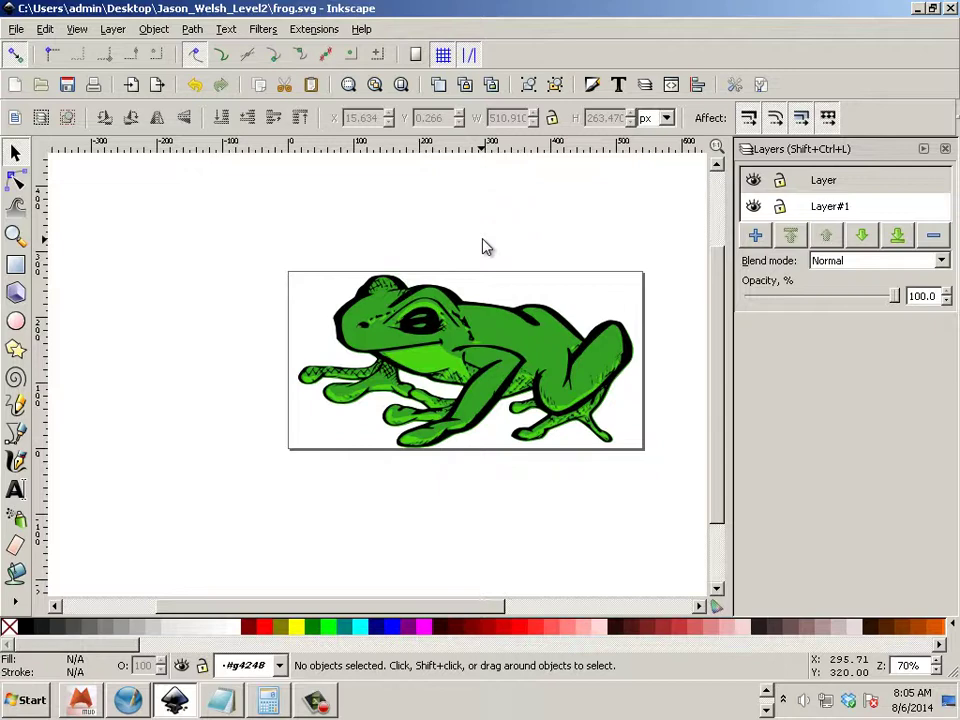
# Minimize Inkscape so the saved Scribus storybook page is back in front.
pyautogui.click(916, 12)
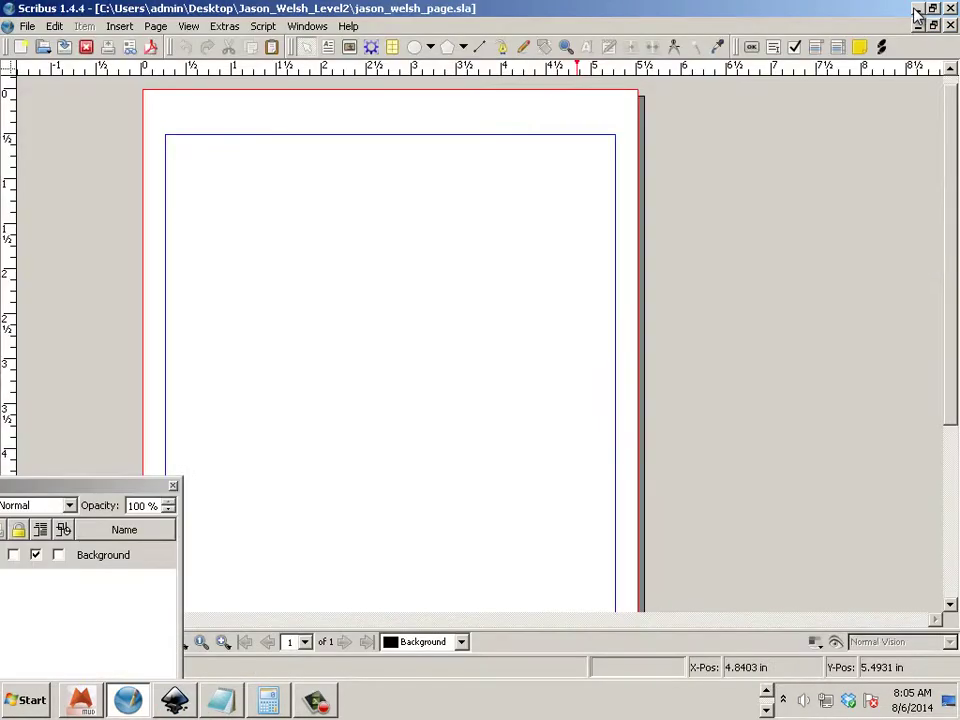